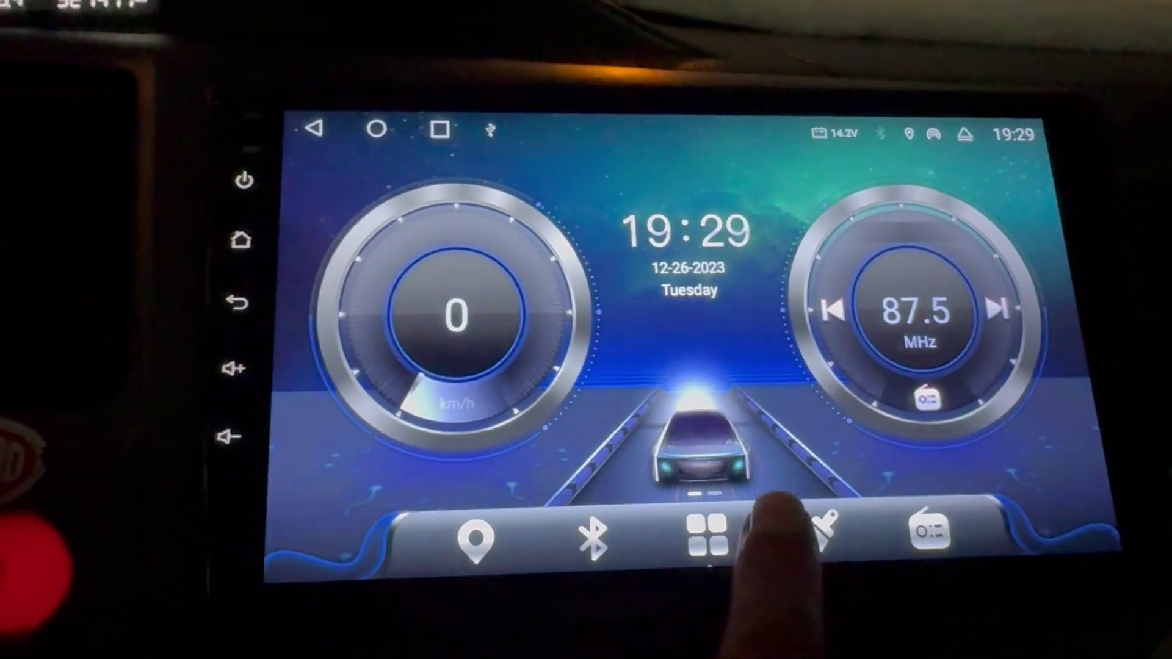
Launch the Settings app from the all-apps grid
click(699, 536)
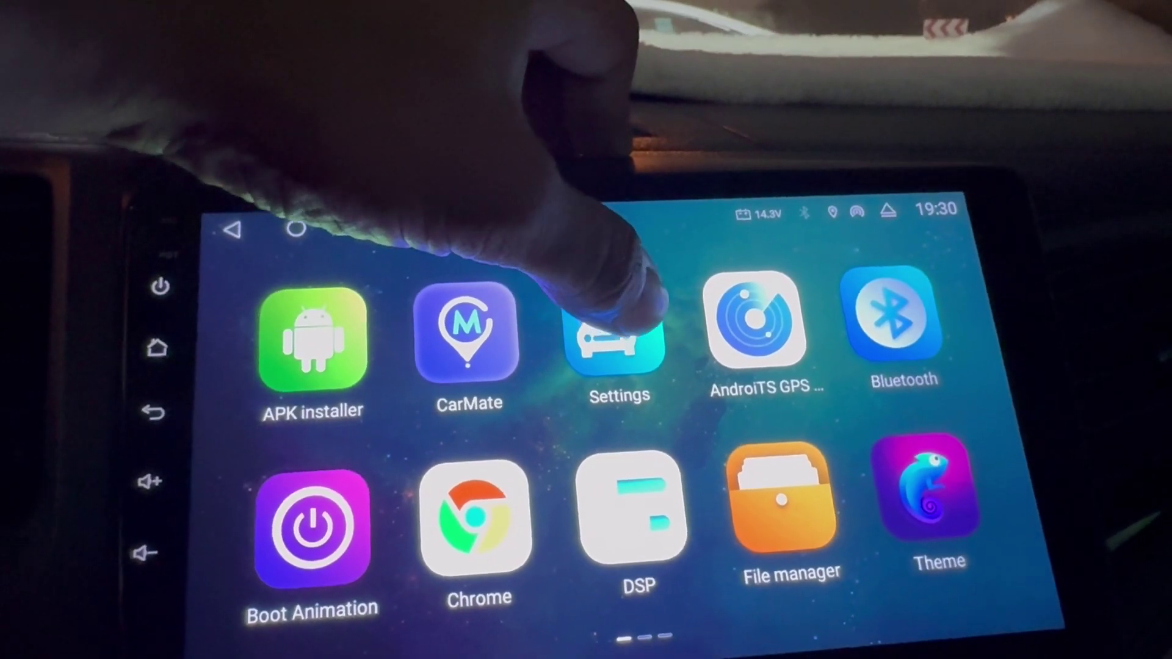
click(623, 330)
drag(265, 550, 265, 303)
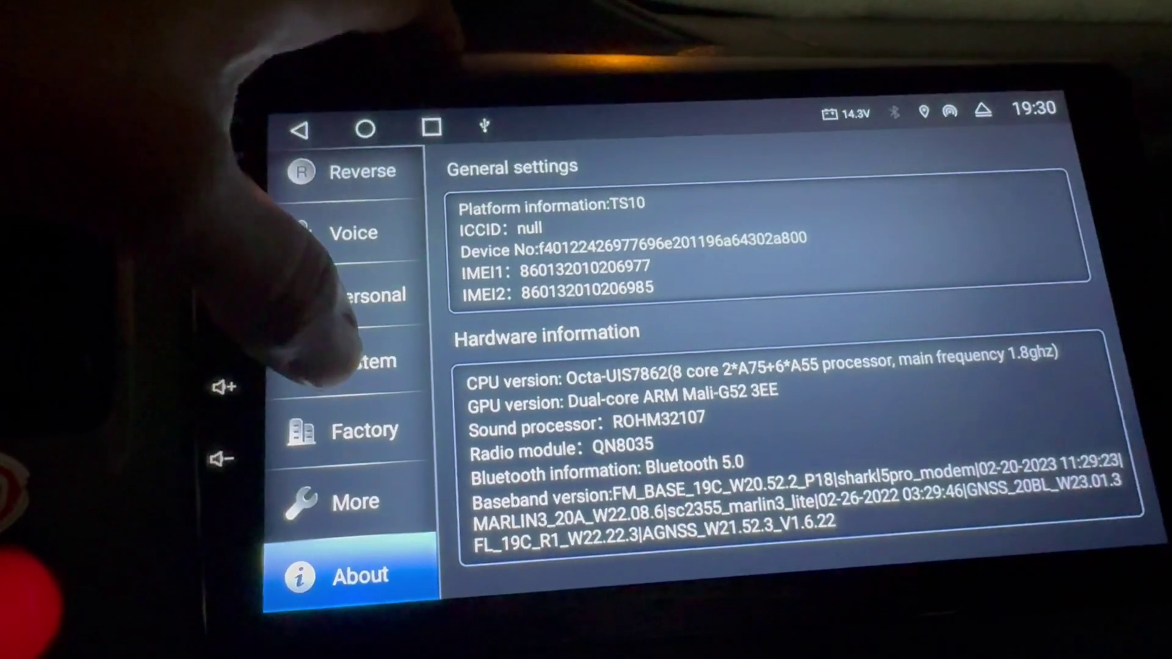
Open the Developer Options password prompt from System settings, ready for the code
click(357, 363)
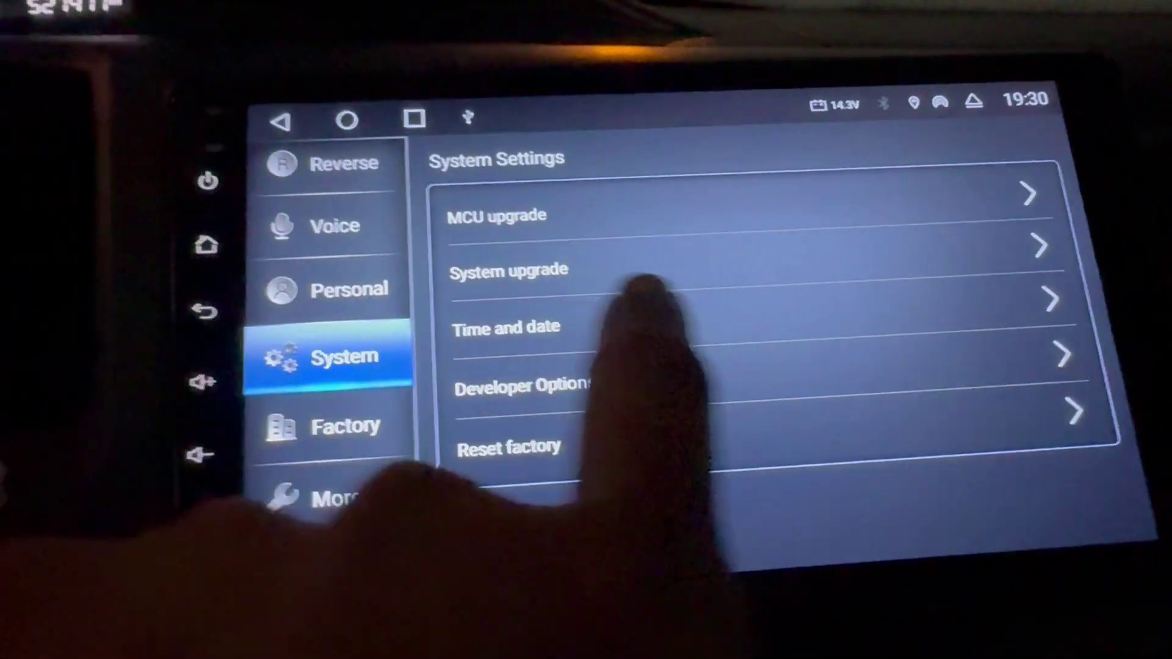
click(550, 386)
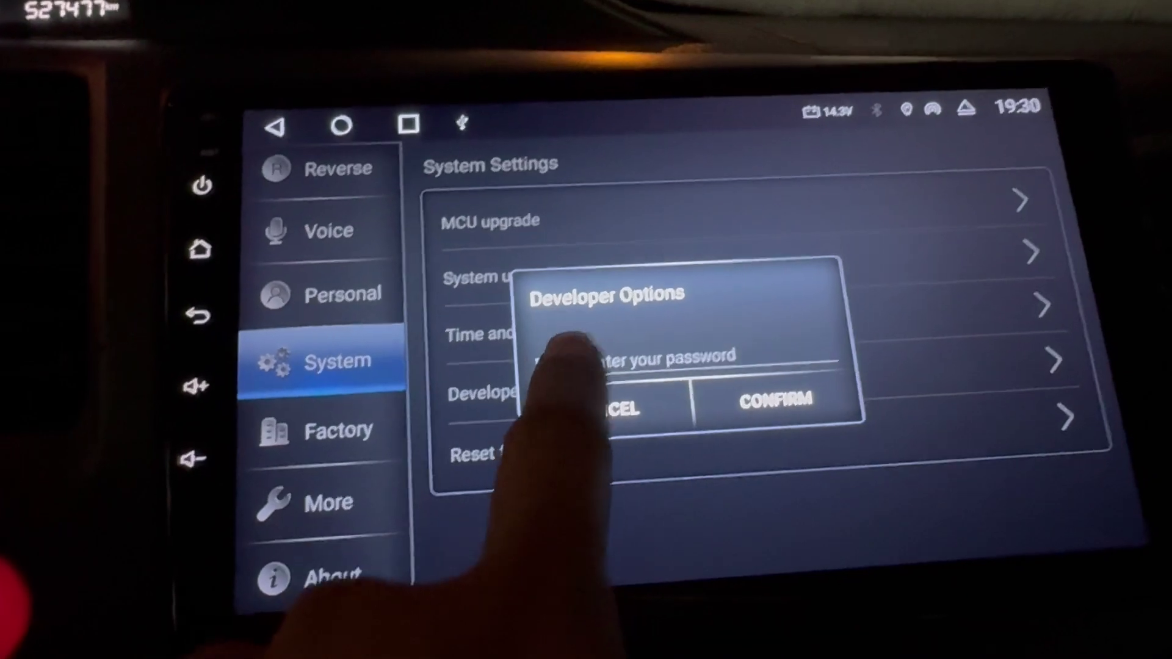
click(572, 352)
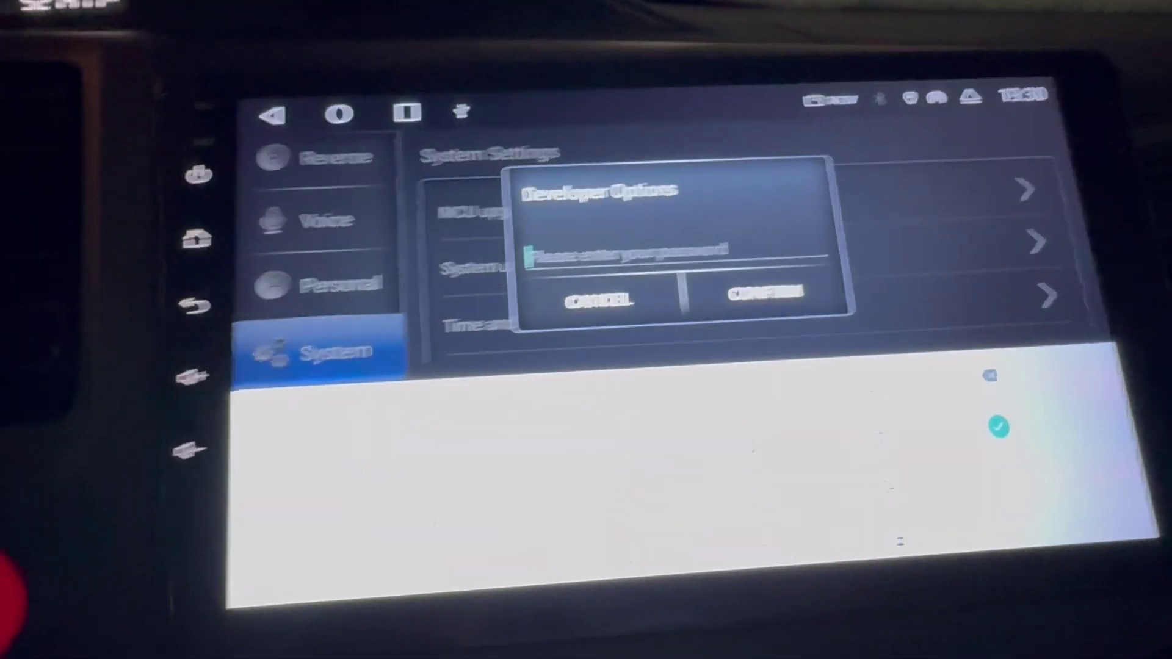
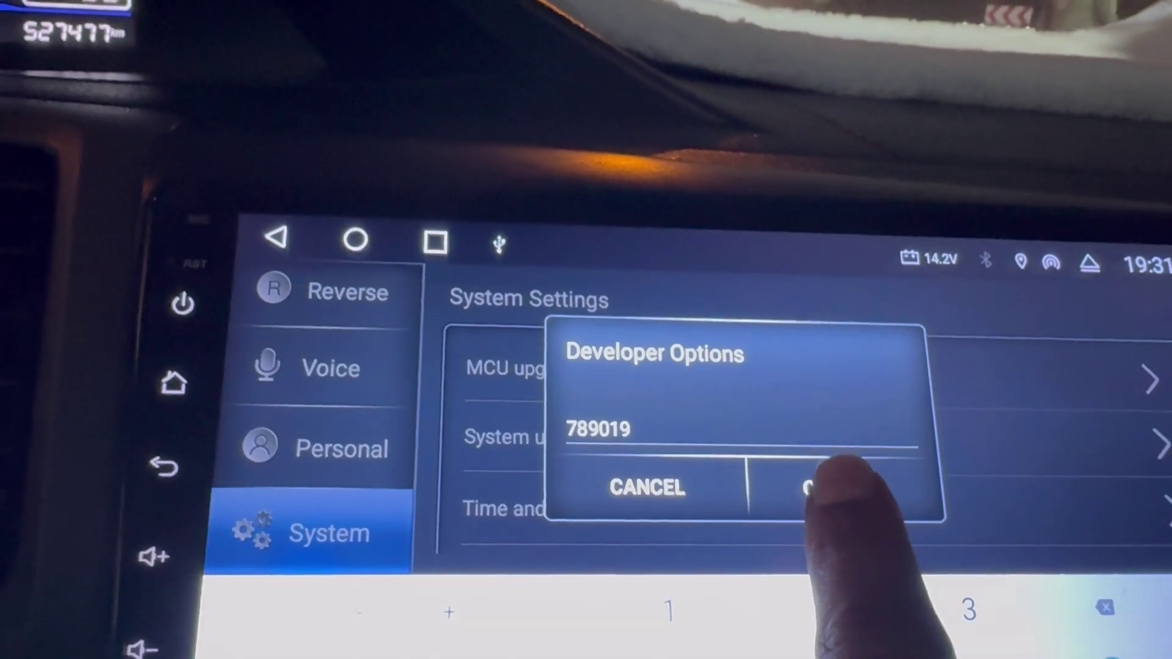
Confirm the entered password so Developer options unlock
click(869, 459)
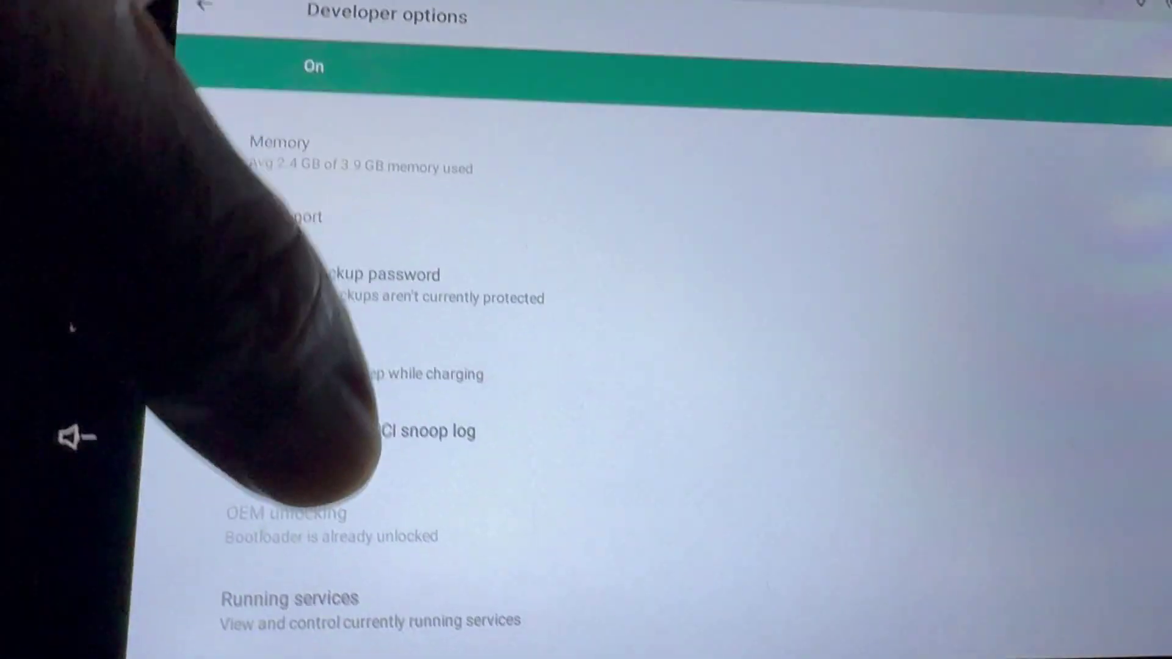
scroll(352, 371, down, 5)
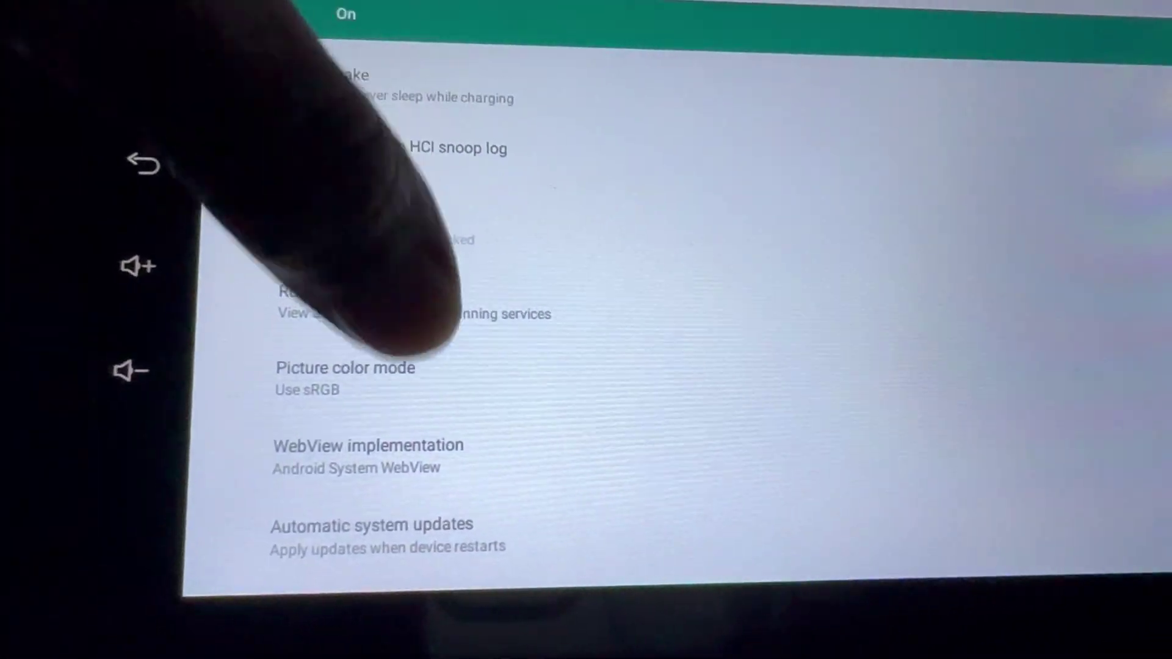
scroll(367, 211, down, 3)
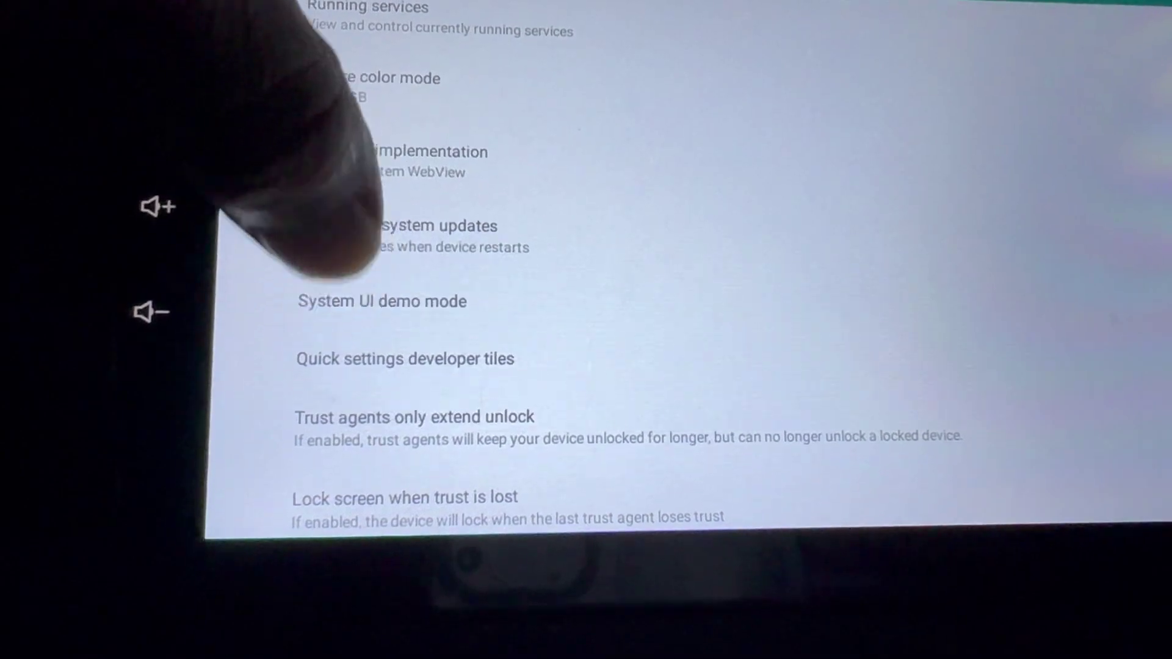
scroll(311, 248, down, 5)
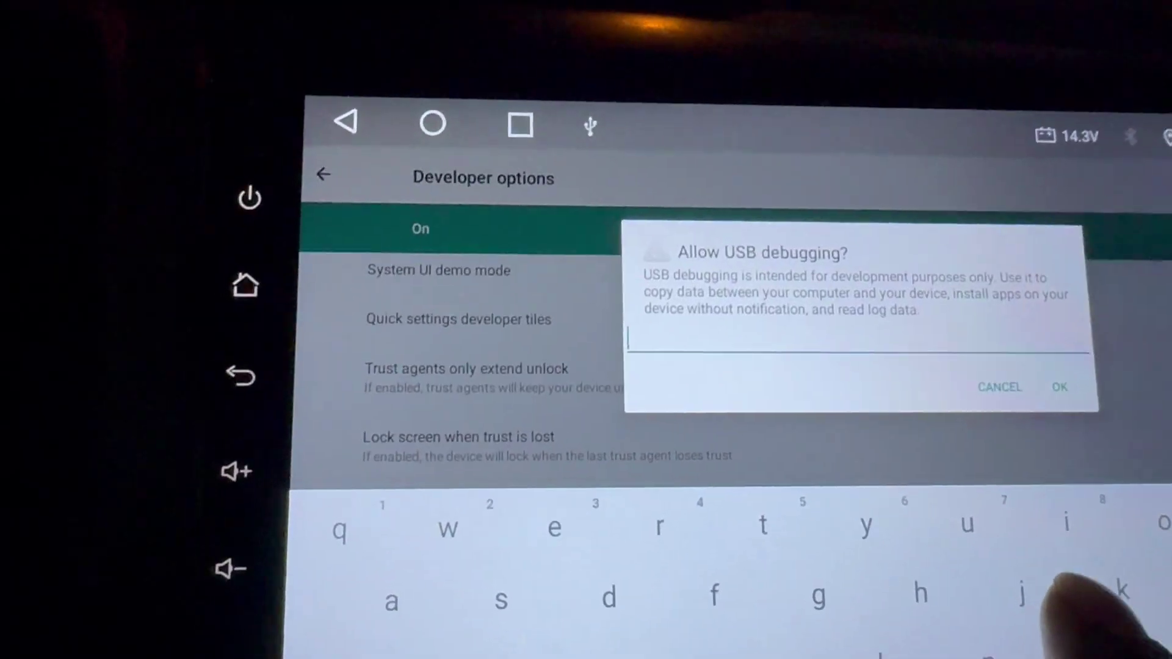
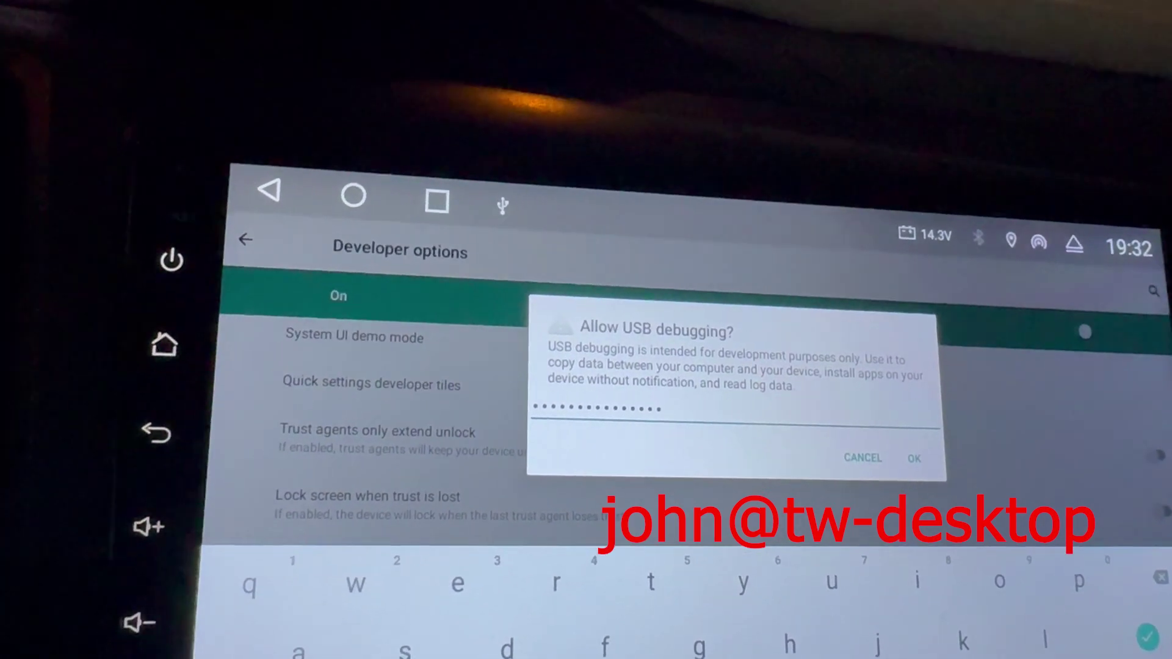
Accept the Allow USB debugging prompt once the password is entered
key(Return)
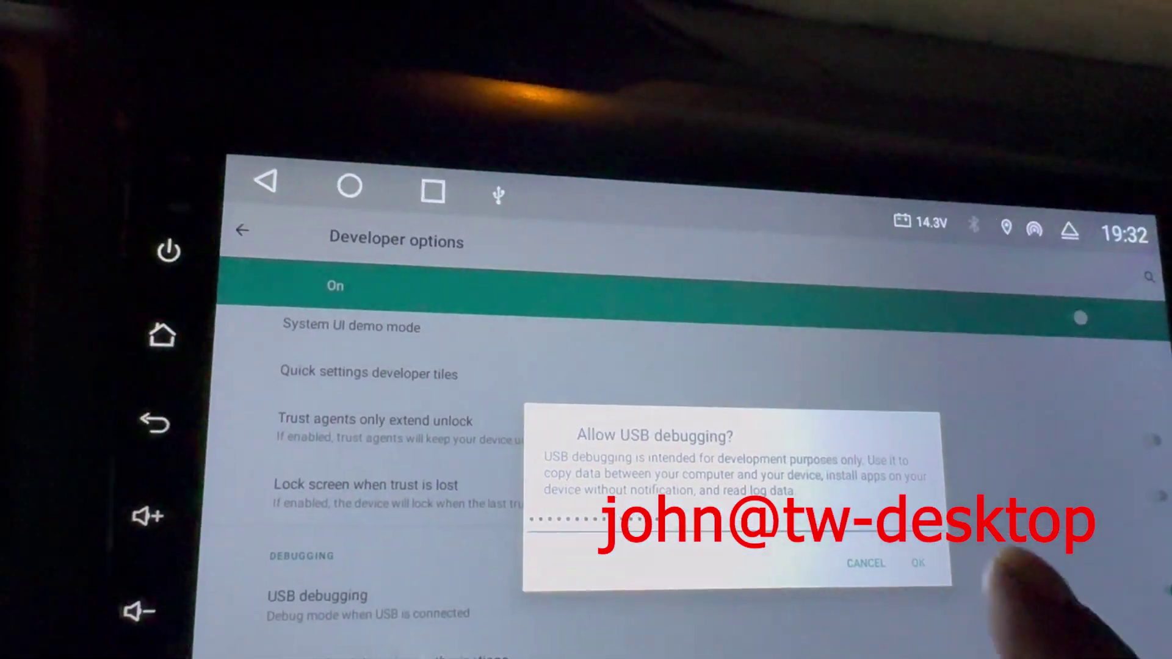
click(911, 557)
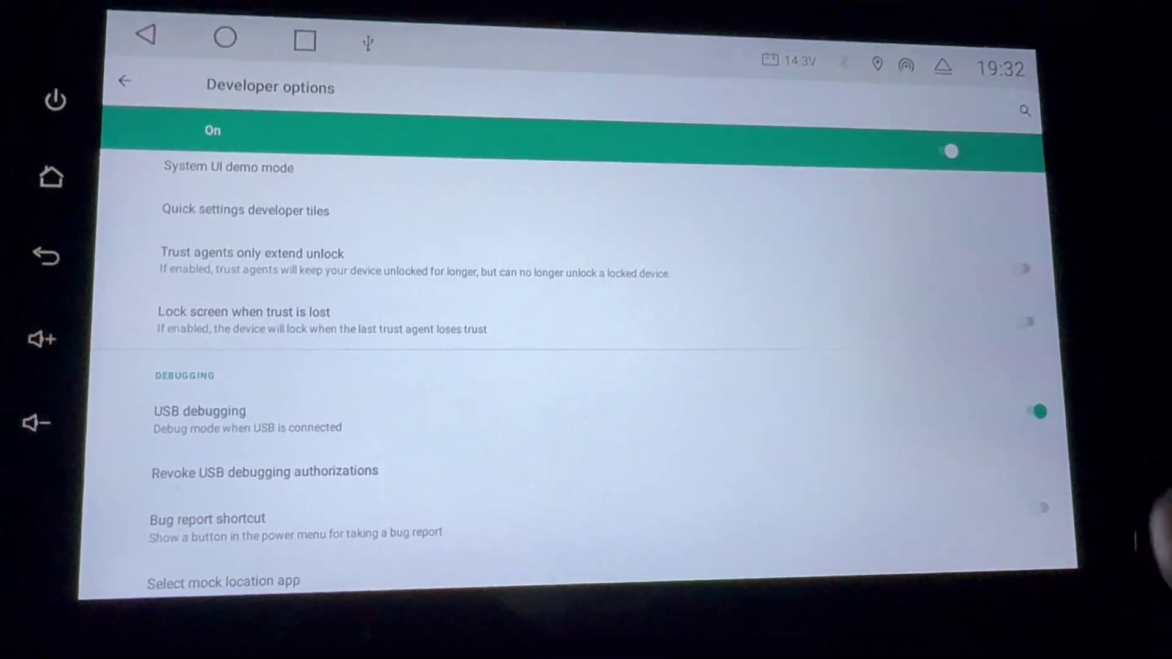
Switch USB debugging off, then retry enabling it by submitting the password prompt
click(1101, 430)
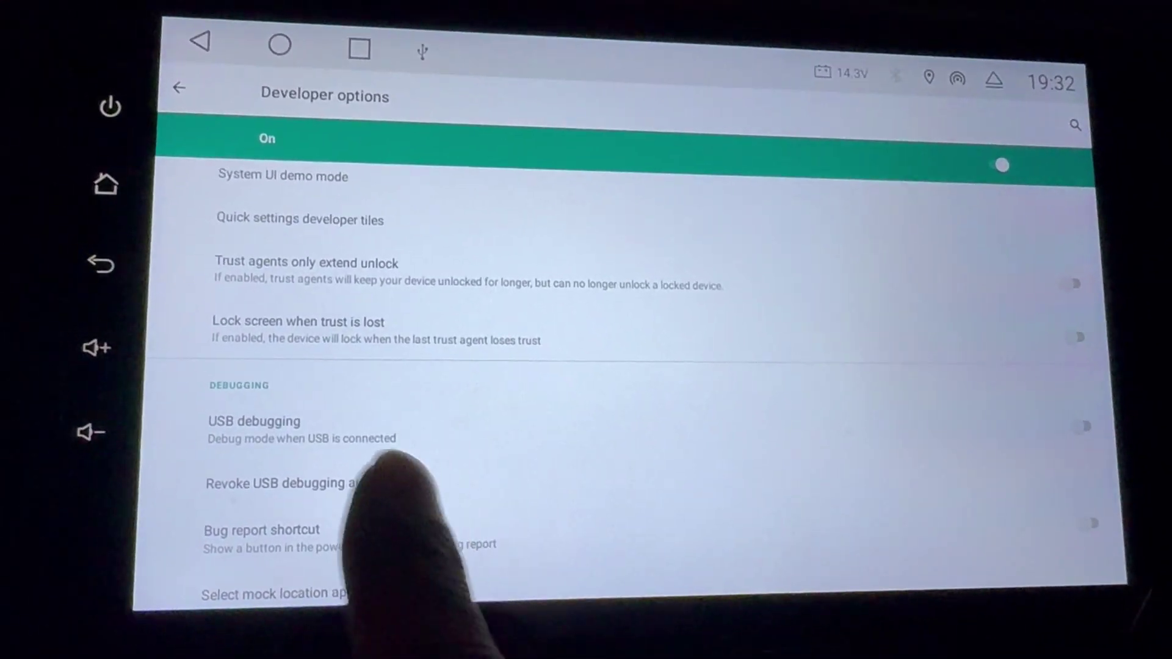
click(395, 449)
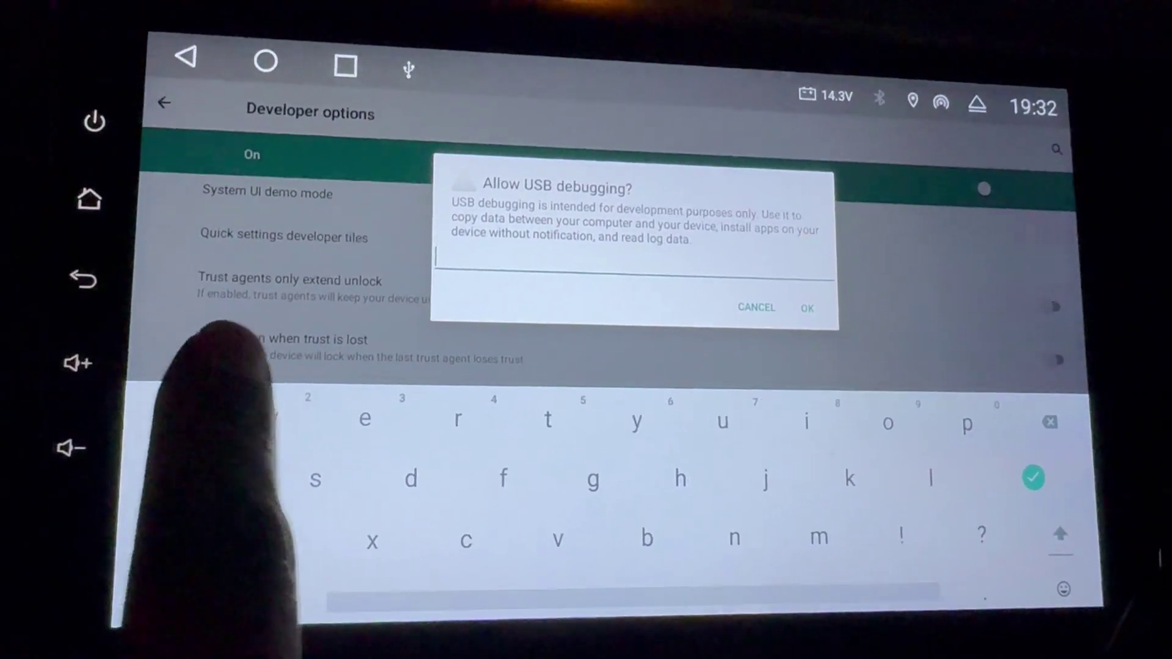
click(174, 605)
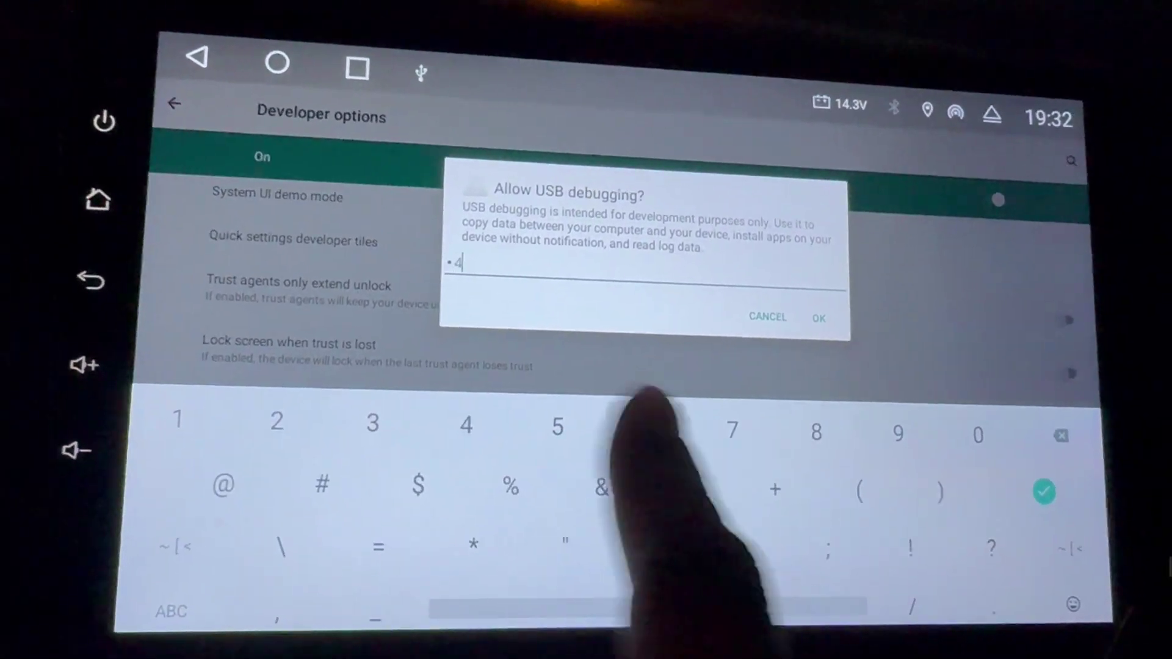
click(834, 328)
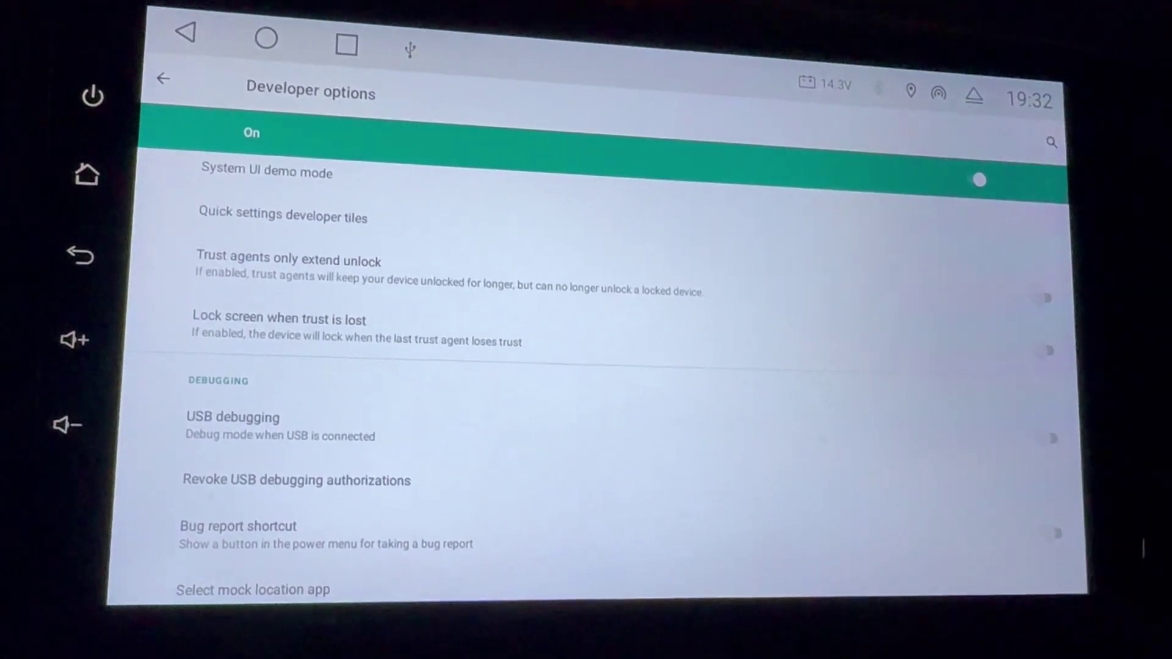